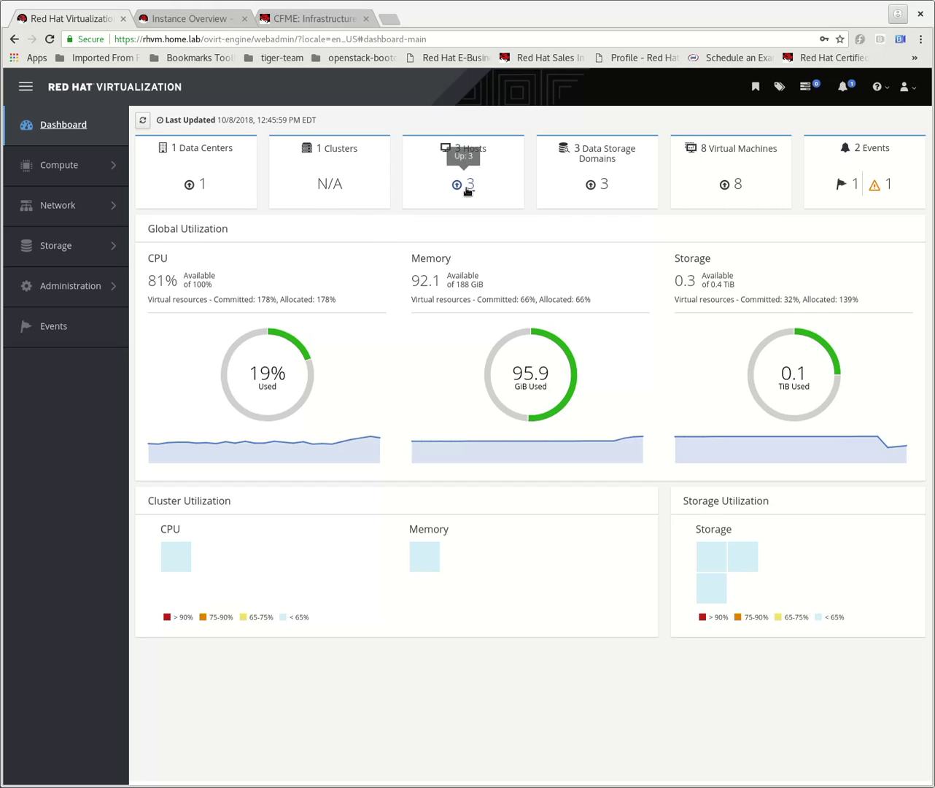
Check the three hosts, then list all eight virtual machines from the dashboard
{"action": "left_click", "coordinate": [468, 150]}
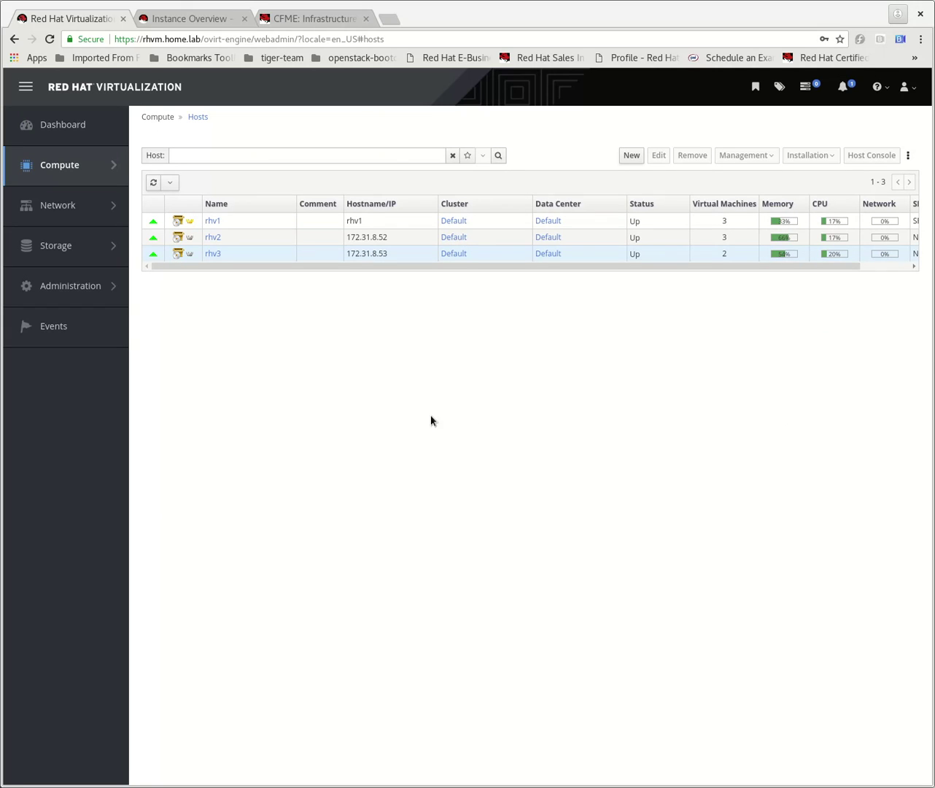
{"action": "left_click", "coordinate": [42, 121]}
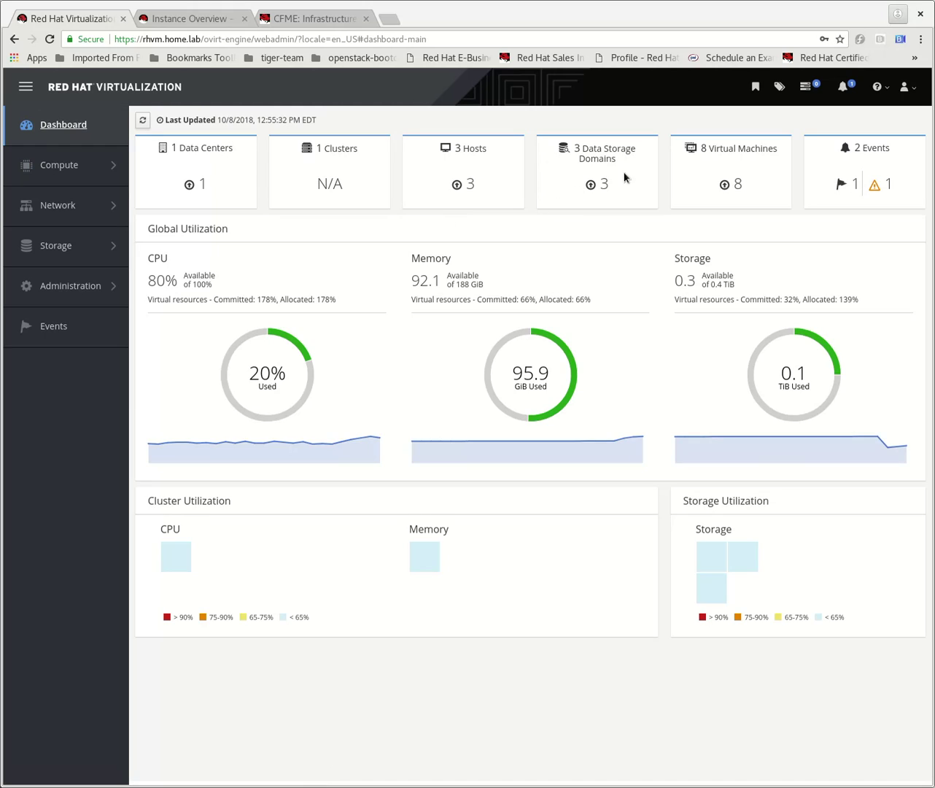
{"action": "left_click", "coordinate": [730, 150]}
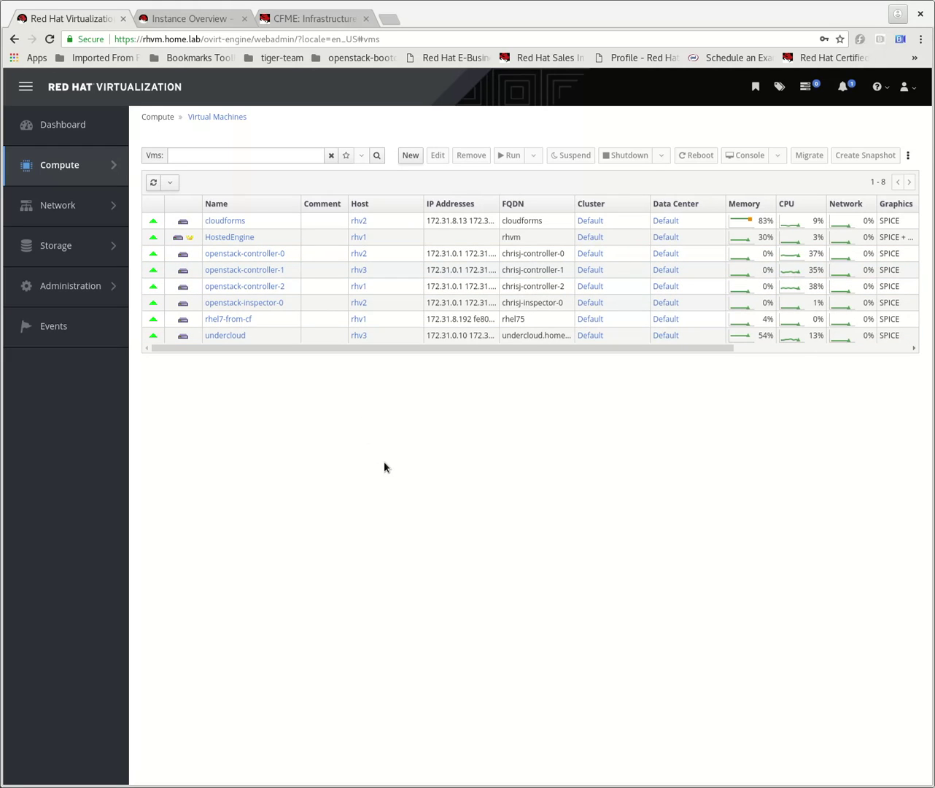
Switch to the OpenStack Instance Overview tab showing the six instances' usage
{"action": "left_click", "coordinate": [186, 18]}
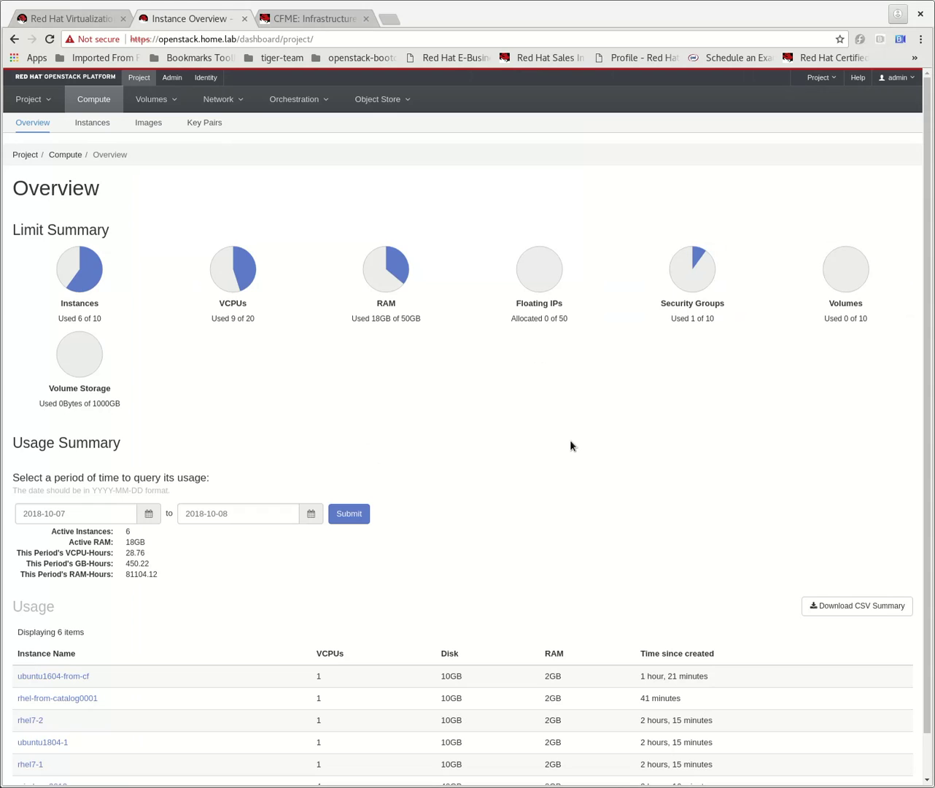
{"action": "scroll", "coordinate": [544, 462], "scroll_direction": "down", "scroll_amount": 1}
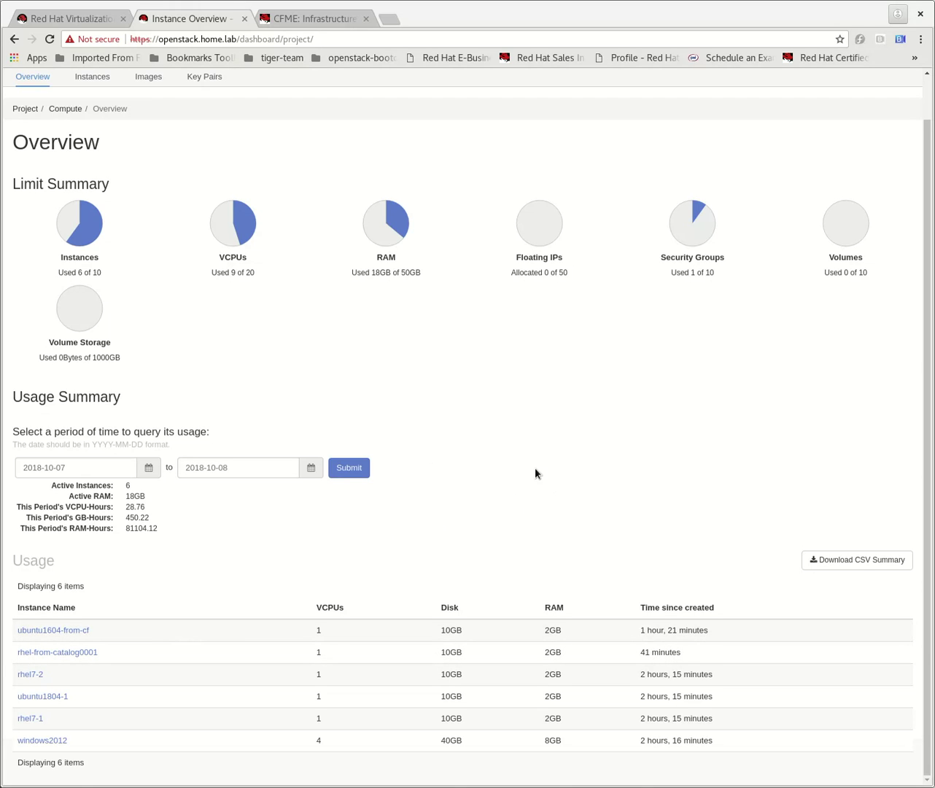
{"action": "scroll", "coordinate": [534, 473], "scroll_direction": "up", "scroll_amount": 2}
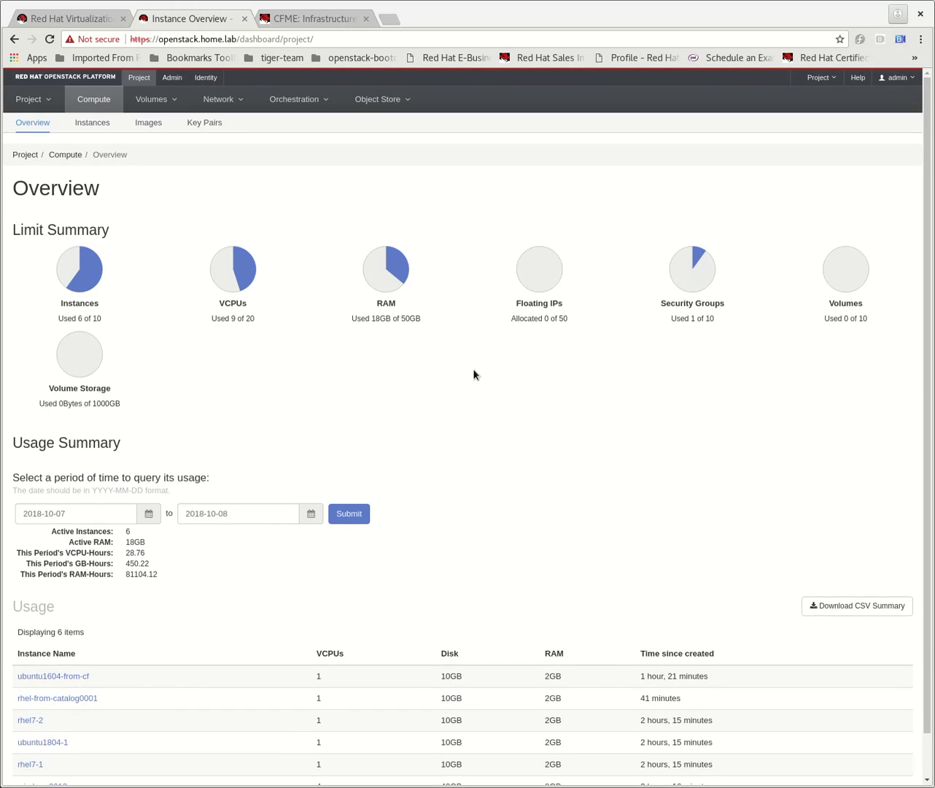
Go to Admin > Compute > Hypervisors and highlight the first compute host's name
{"action": "left_click", "coordinate": [176, 78]}
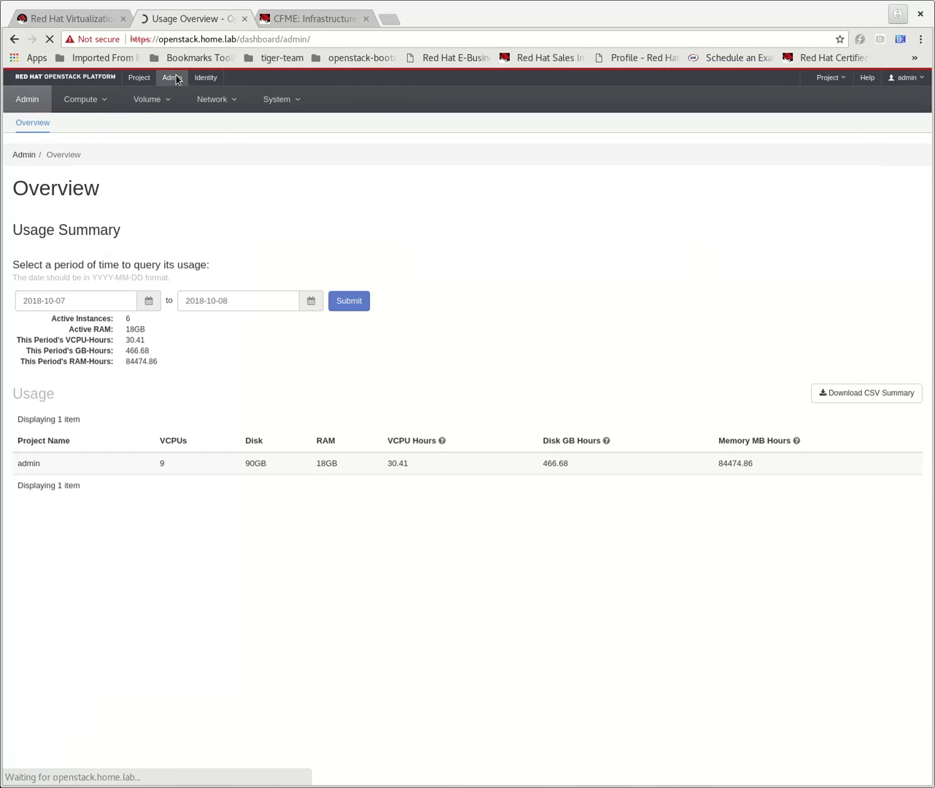
{"action": "left_click", "coordinate": [82, 105]}
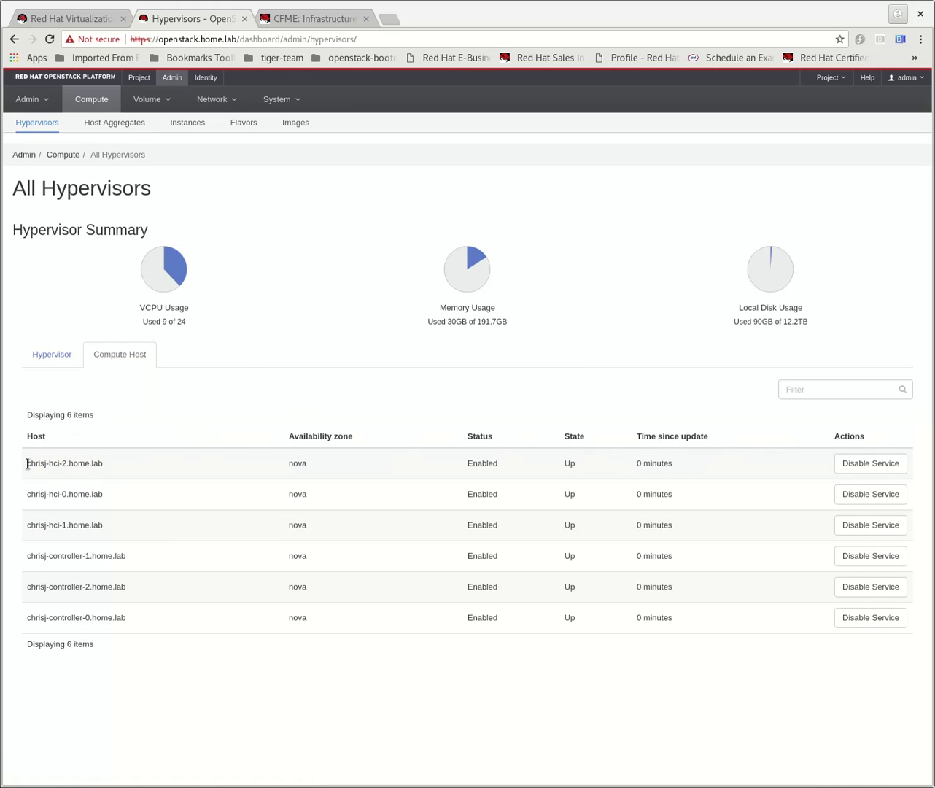
{"action": "left_click_drag", "start_coordinate": [30, 462], "coordinate": [67, 465]}
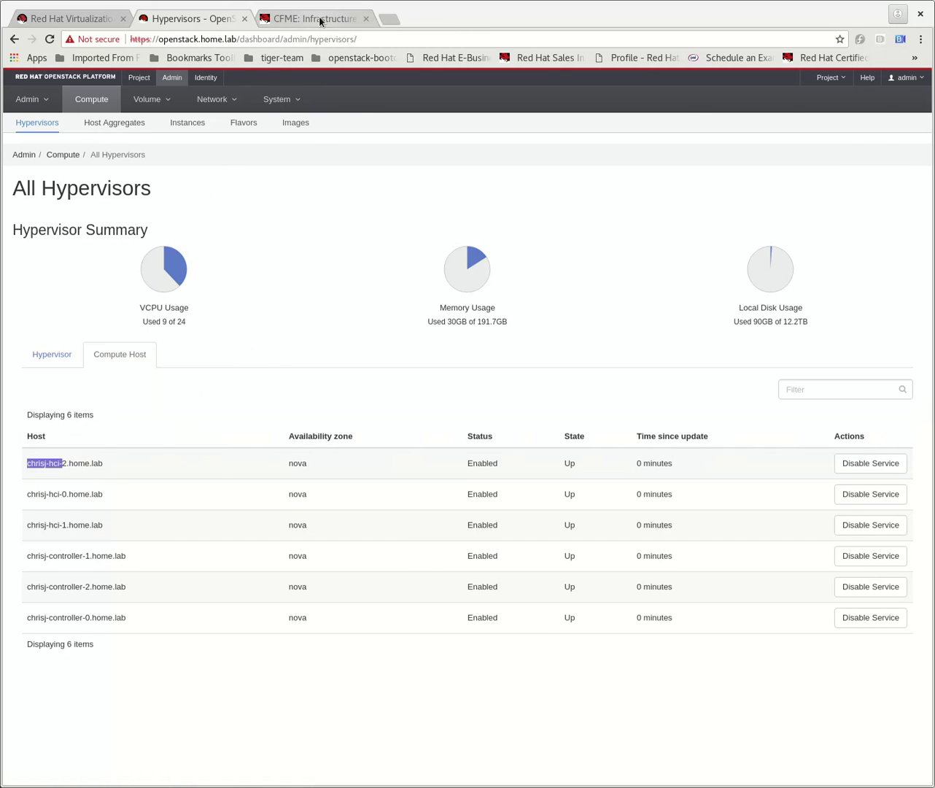
Switch to the CloudForms tab listing the OpenStack Director and rhevm providers
{"action": "left_click", "coordinate": [319, 20]}
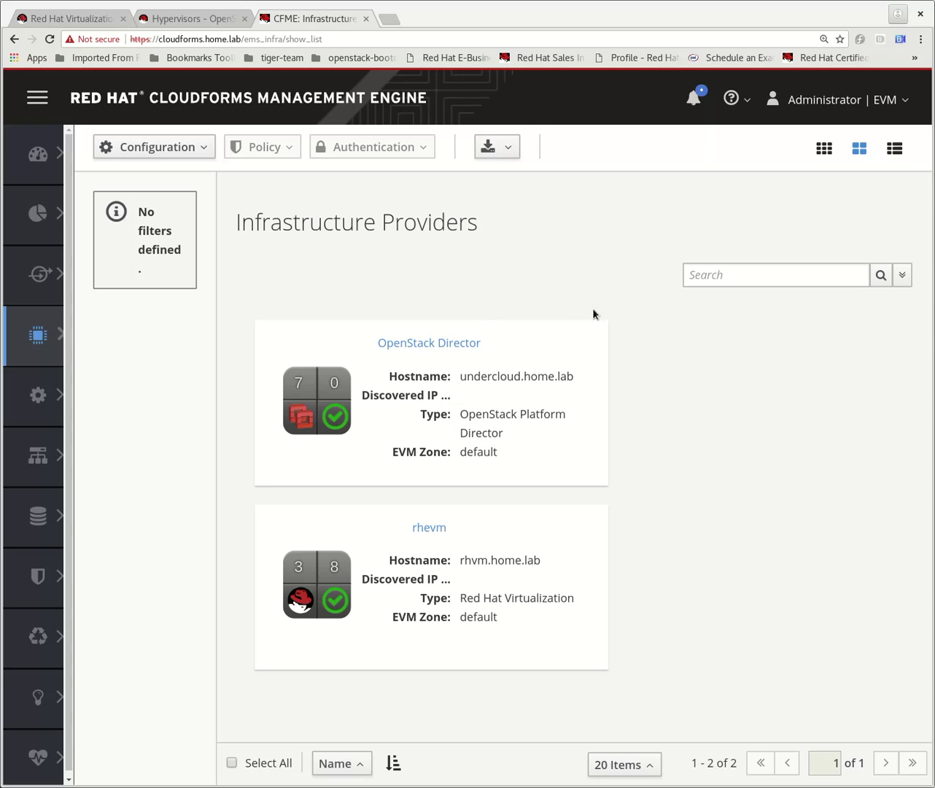